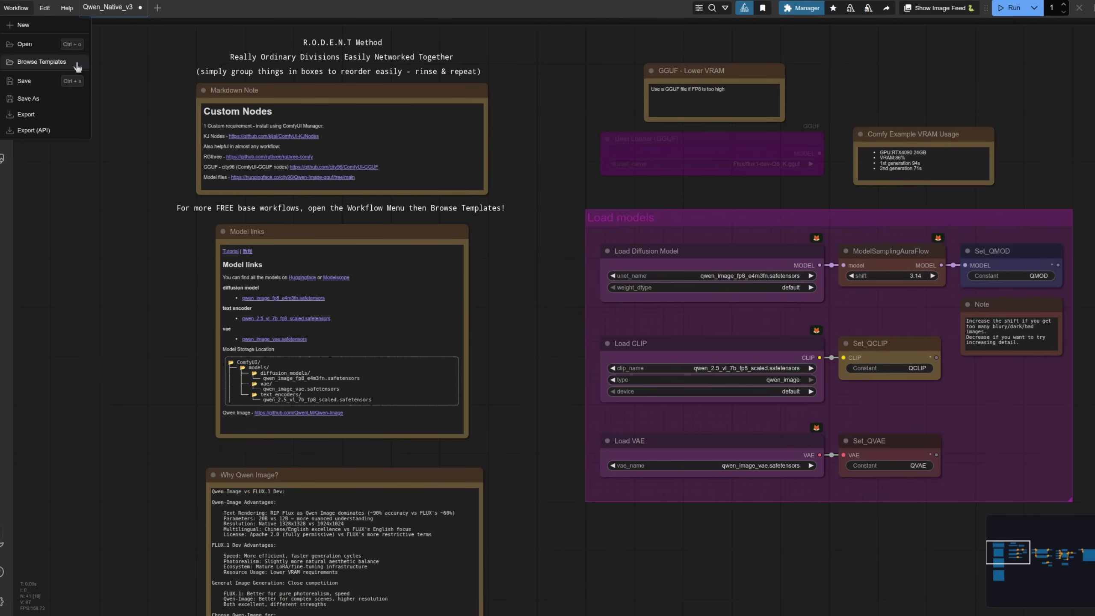
Browse the Image category of the workflow templates, then close the template browser
left_click(76, 66)
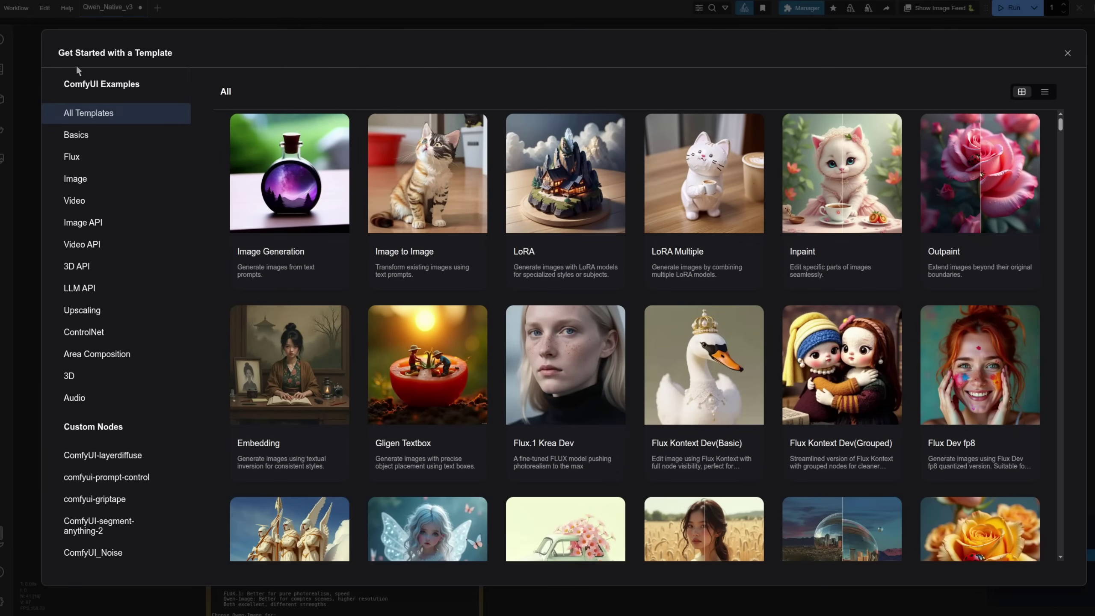
left_click(80, 183)
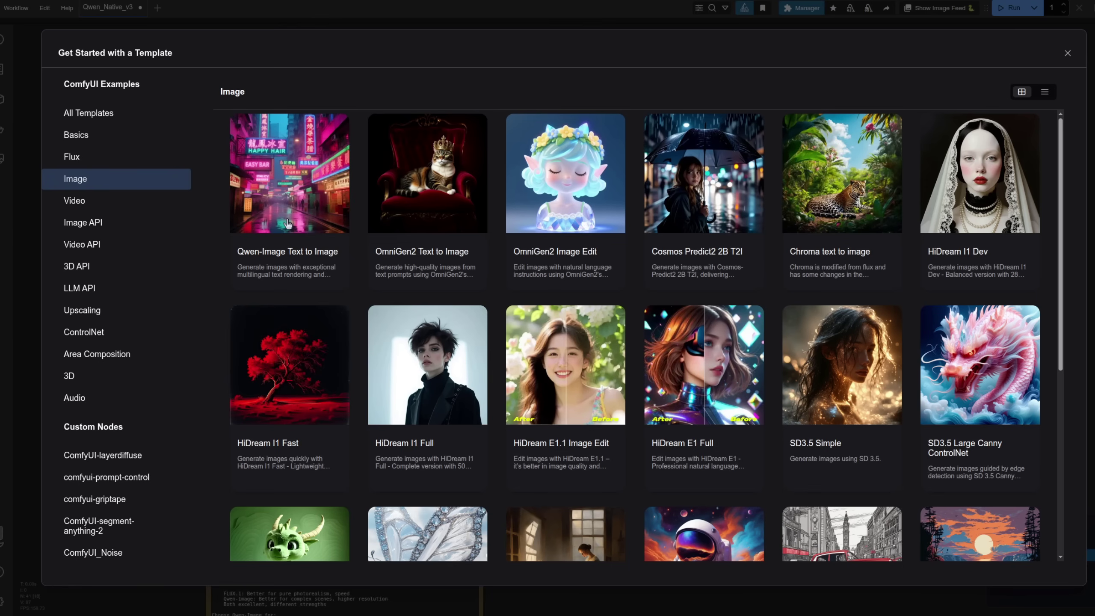
key("Escape")
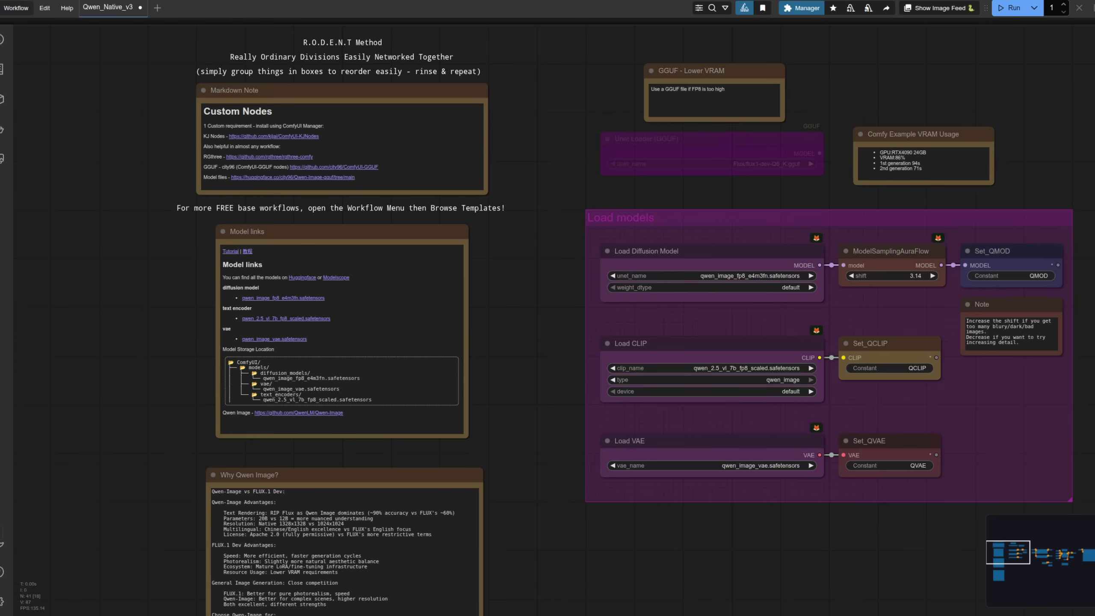
Zoom into the Markdown Note and scroll through the Custom Nodes and Model links sections
scroll(207, 40, "up", 9)
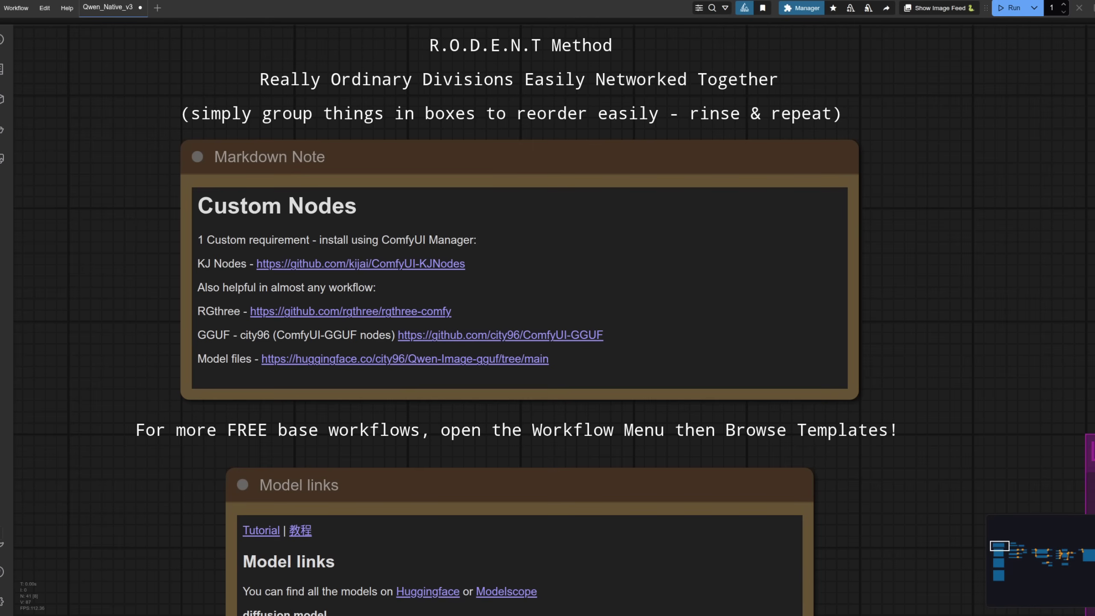
scroll(537, 321, "down", 10)
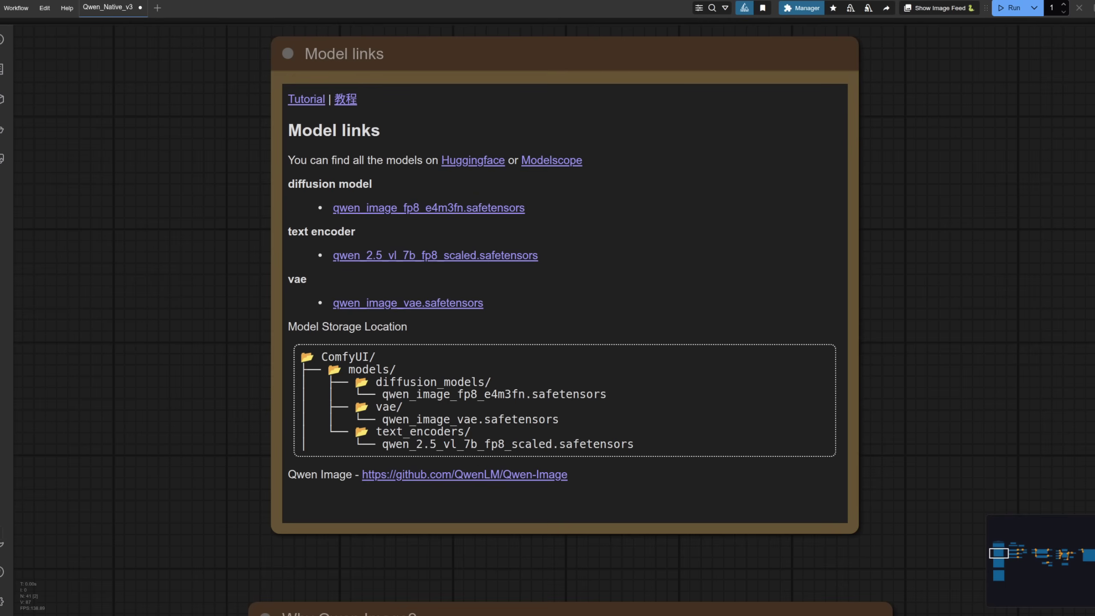
Scroll down from the Why Qwen Image? comparison to the Prompting Guide note
scroll(573, 319, "down", 10)
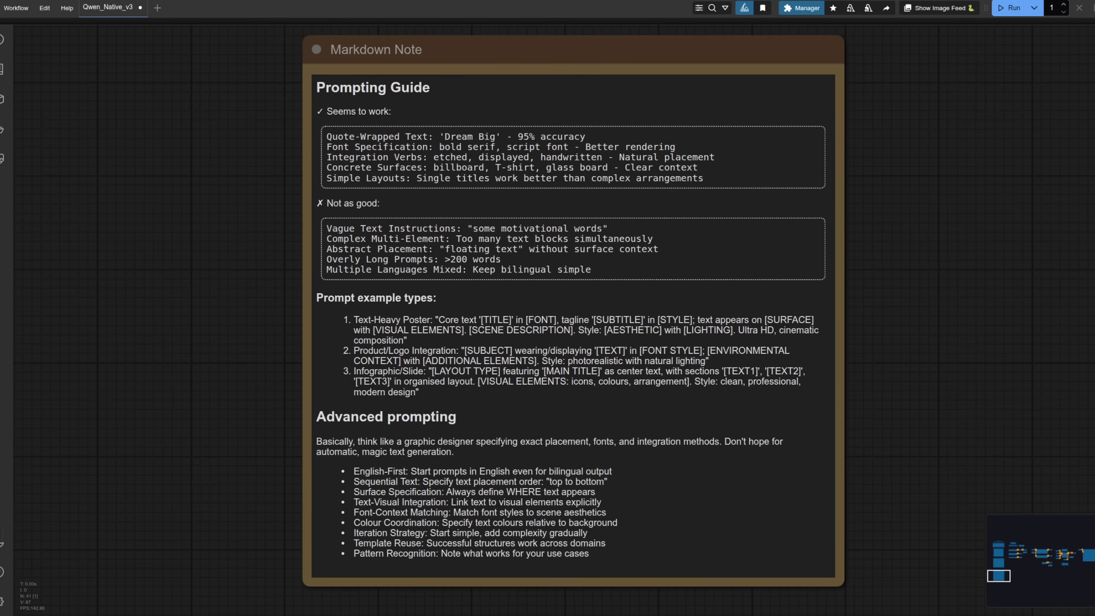
Zoom into the Prompting Guide and scroll to its nine Advanced prompting tips
scroll(545, 595, "up", 5)
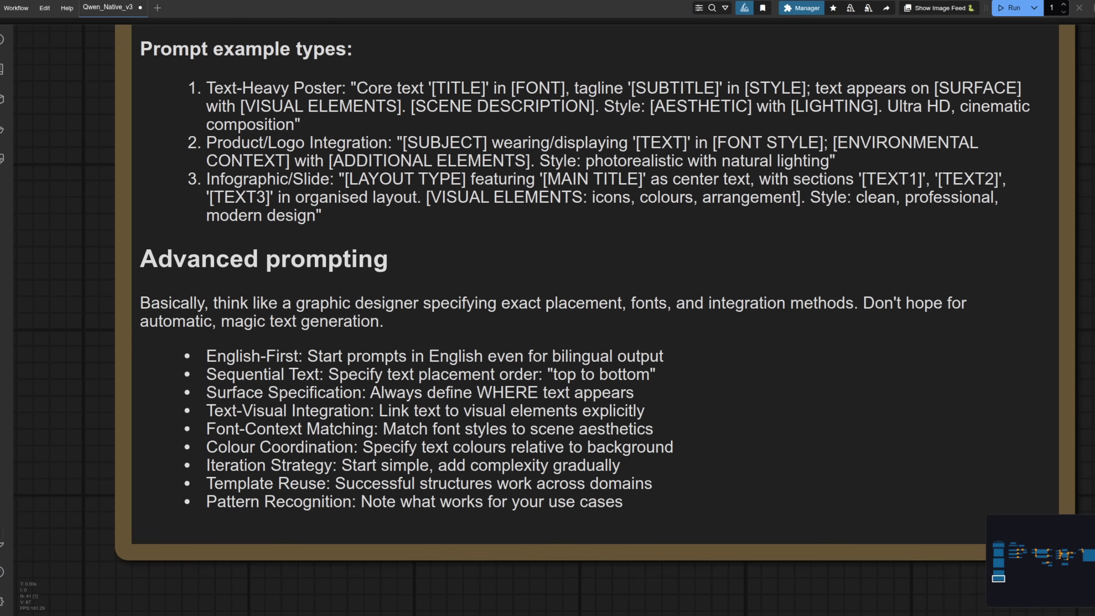
scroll(595, 298, "down", 4)
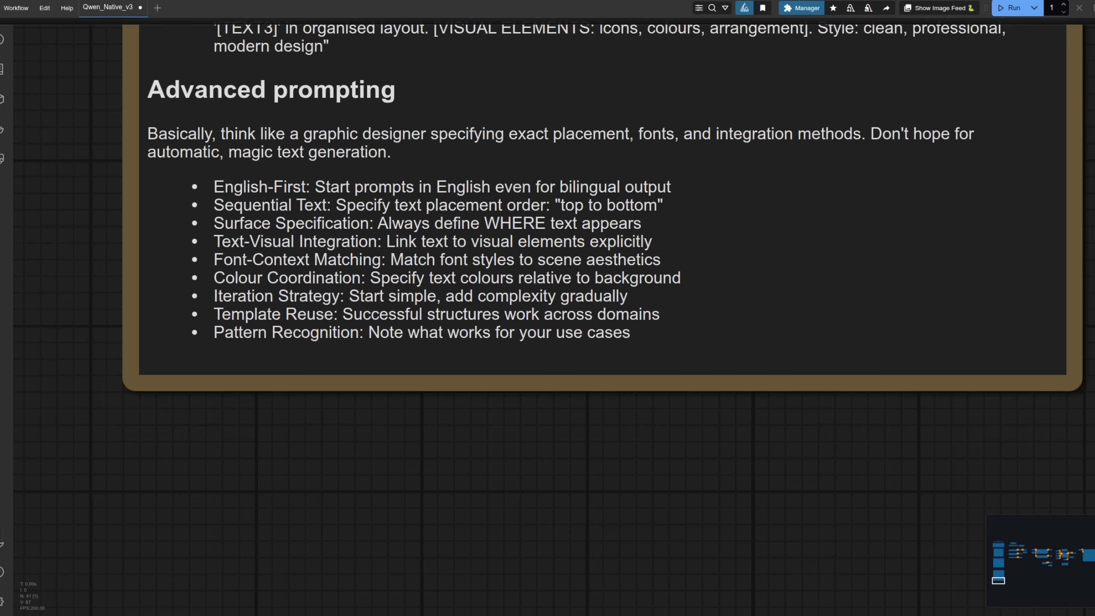
Pan above Load models to read the GGUF and VRAM notes, then jump to the Prompt group
key("1")
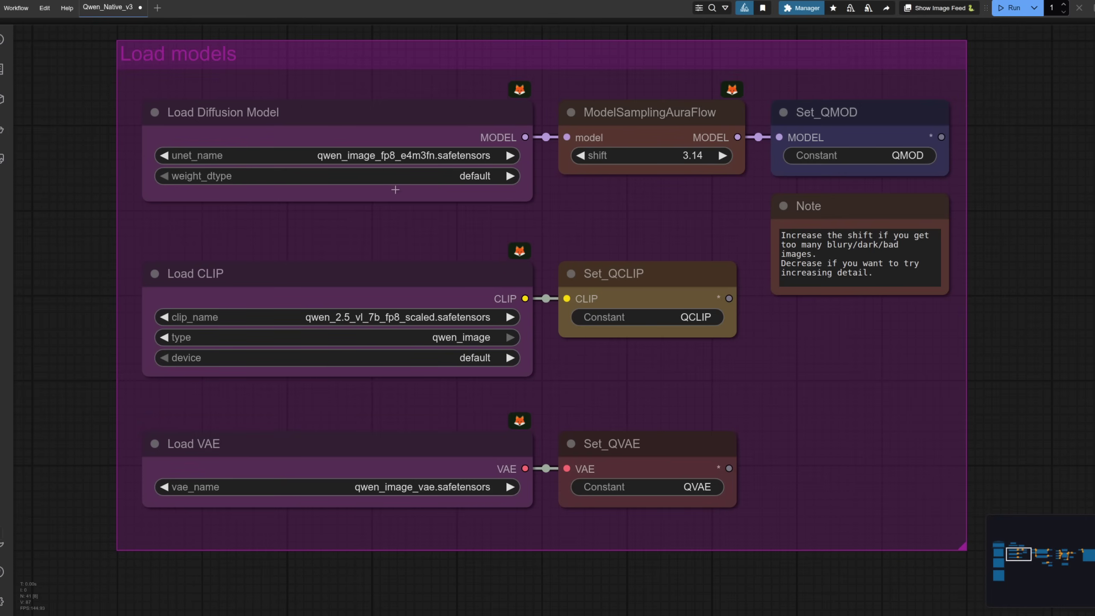
left_click_drag(1009, 239, 1045, 571)
left_click_drag(956, 286, 955, 301)
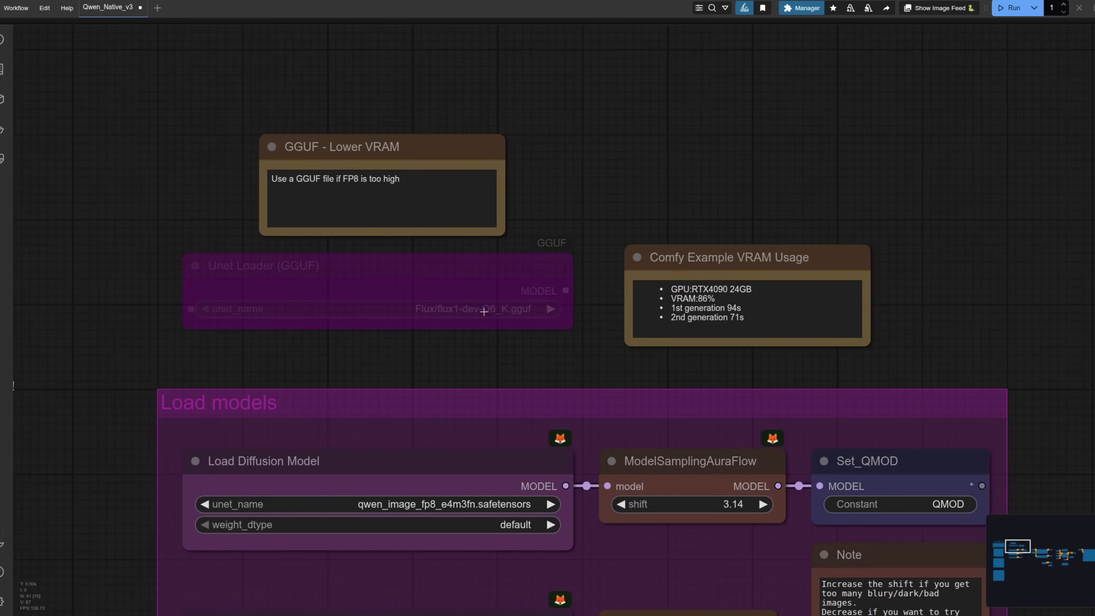
left_click_drag(483, 311, 790, 303)
scroll(790, 303, "up", 2)
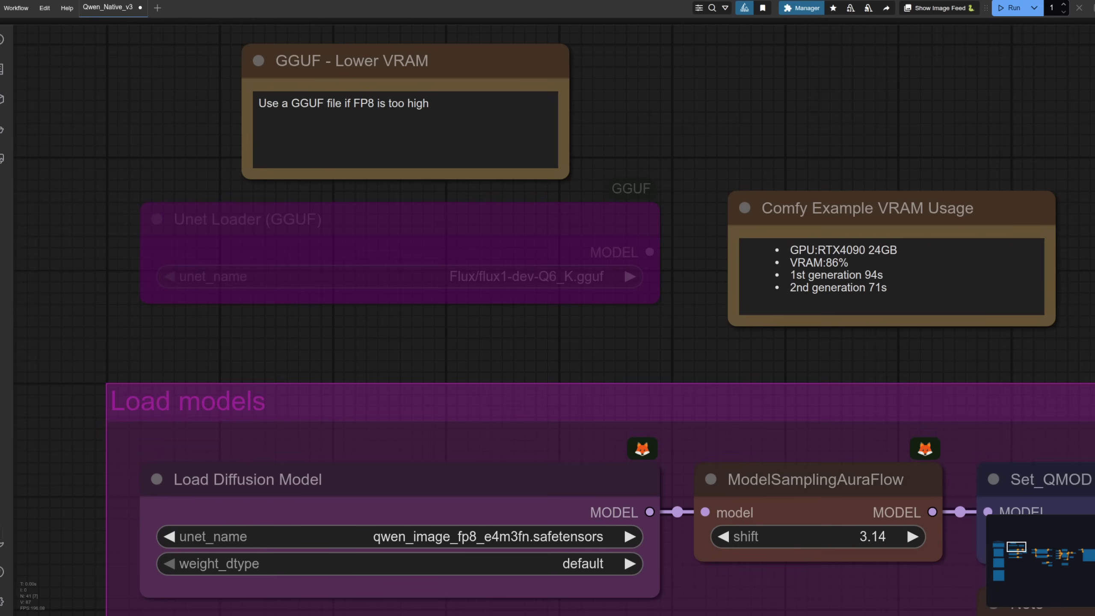
key("1")
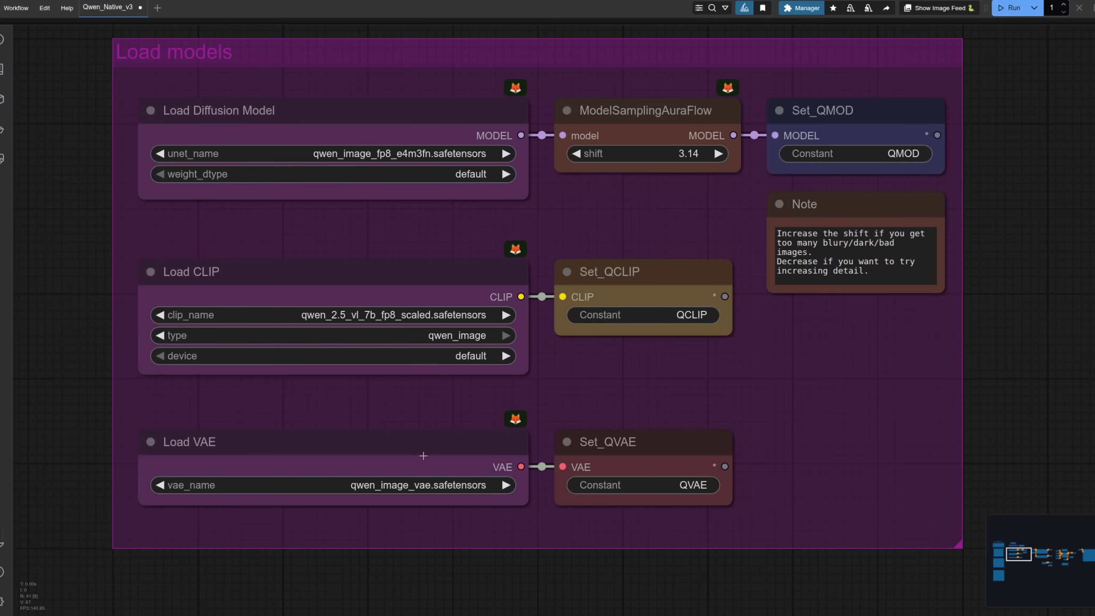
key("2")
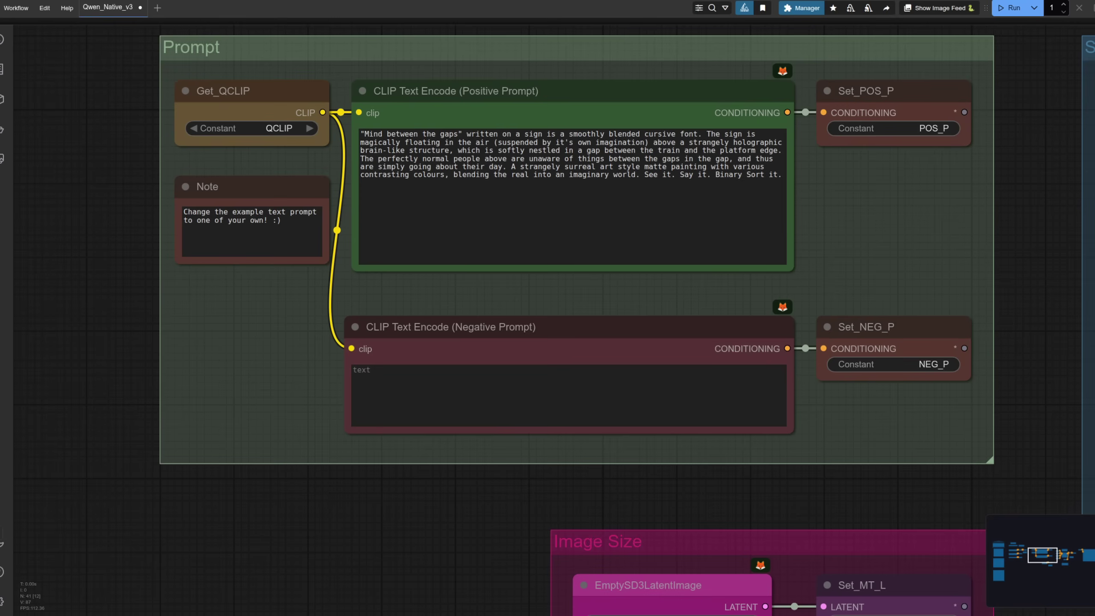
Jump past the Image Size group to the Sampler group
key("2")
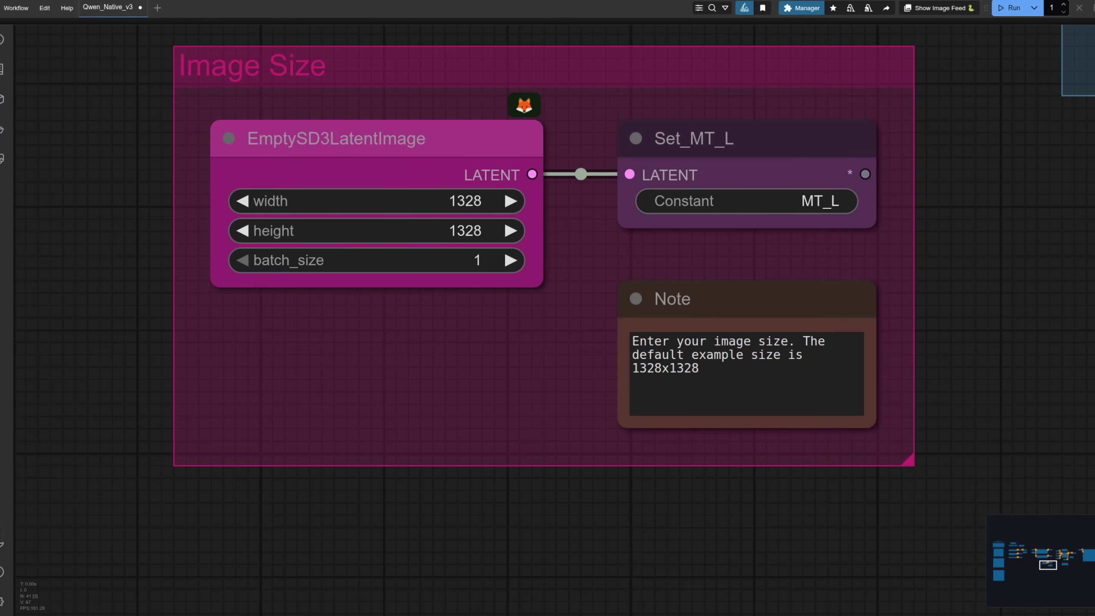
key("3")
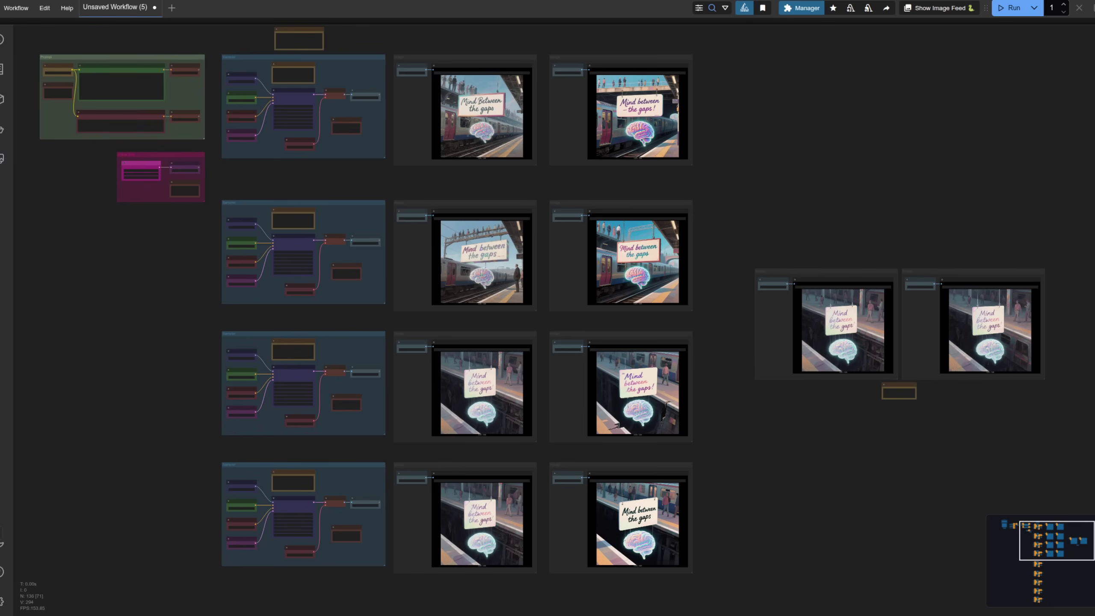
key("1")
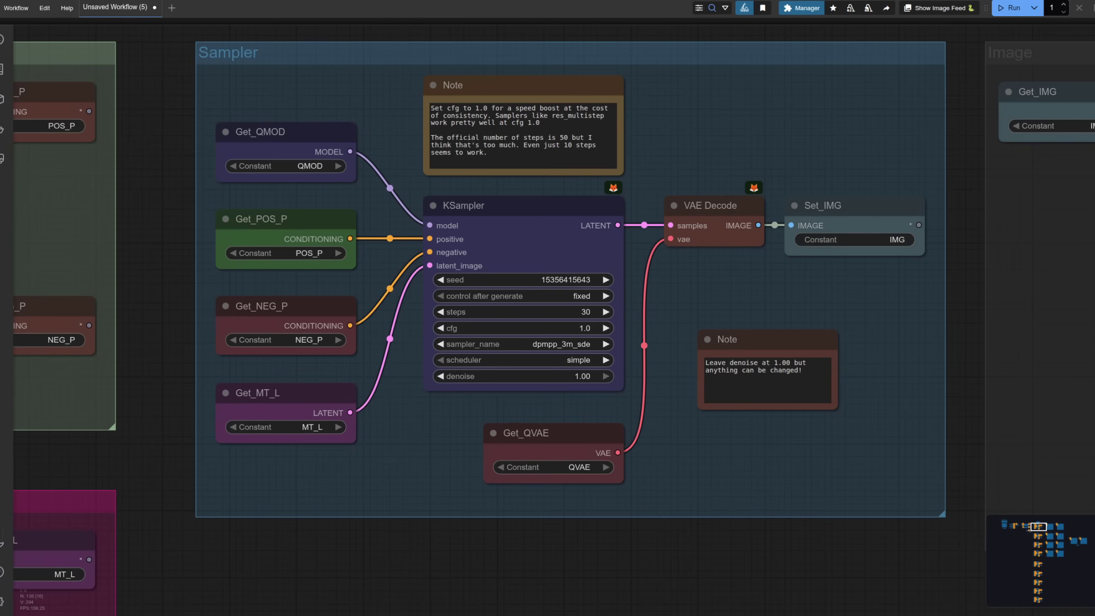
left_click_drag(864, 70, 879, 248)
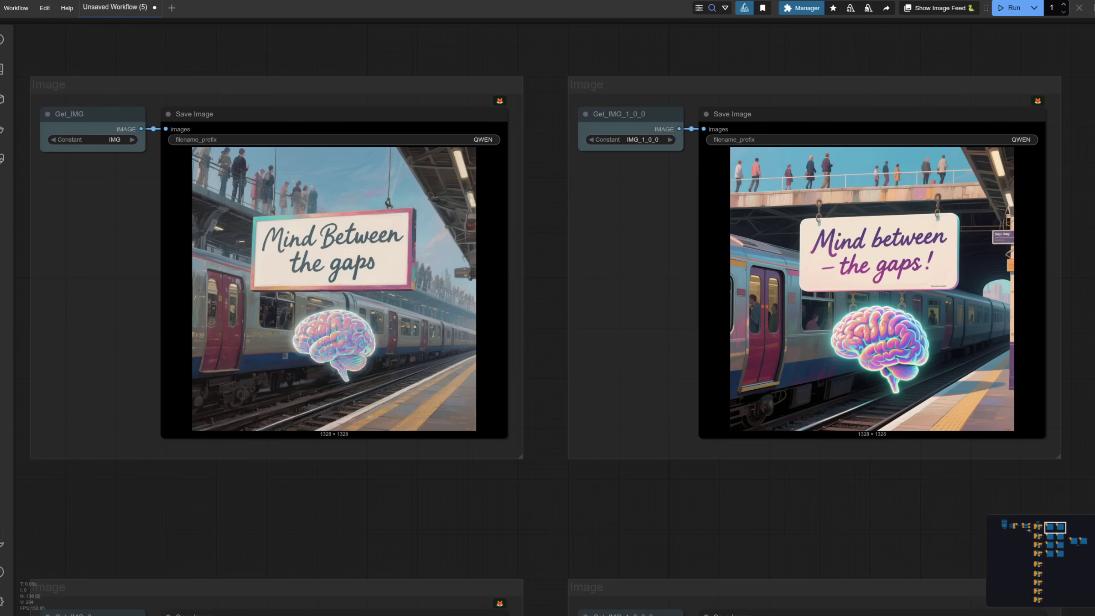
scroll(547, 302, "down", 10)
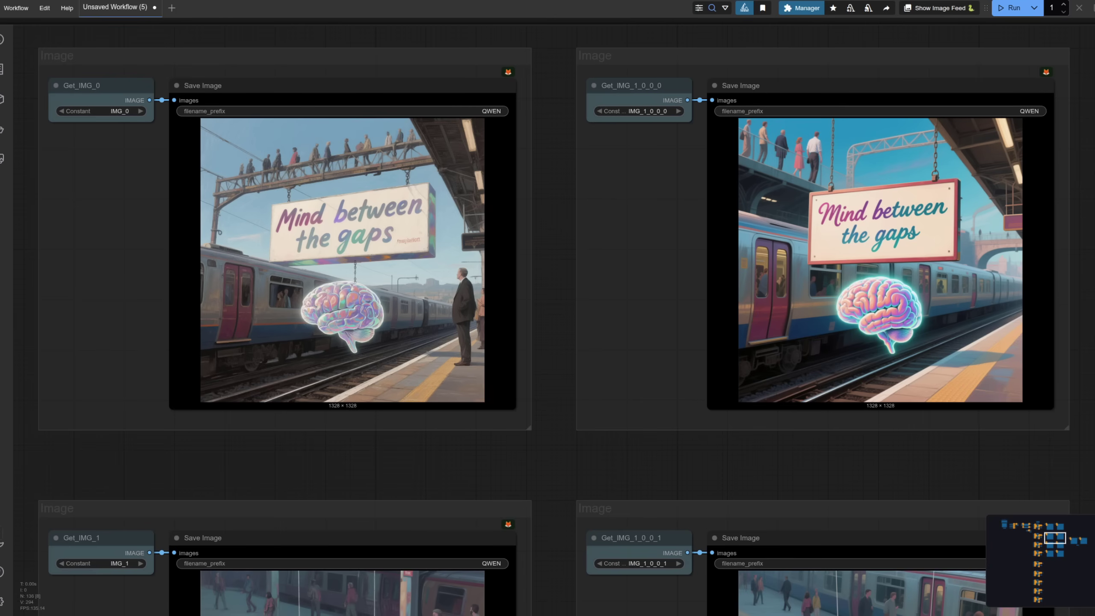
Scroll to the Load Image group resizing cat-2356021_1920.jpg to 1328 × 1024
scroll(547, 308, "down", 10)
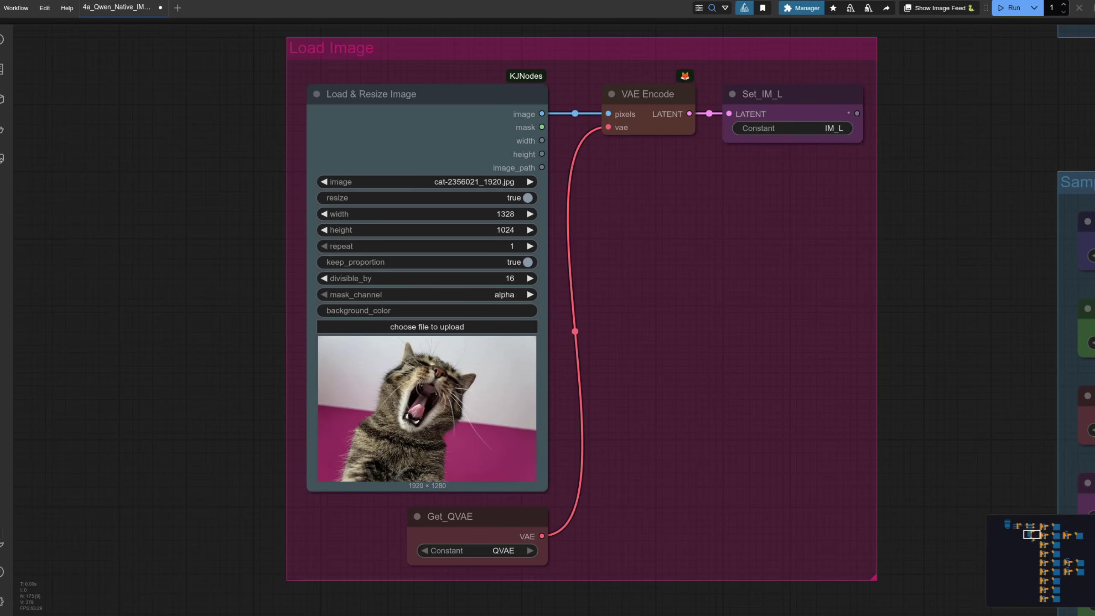
key("2")
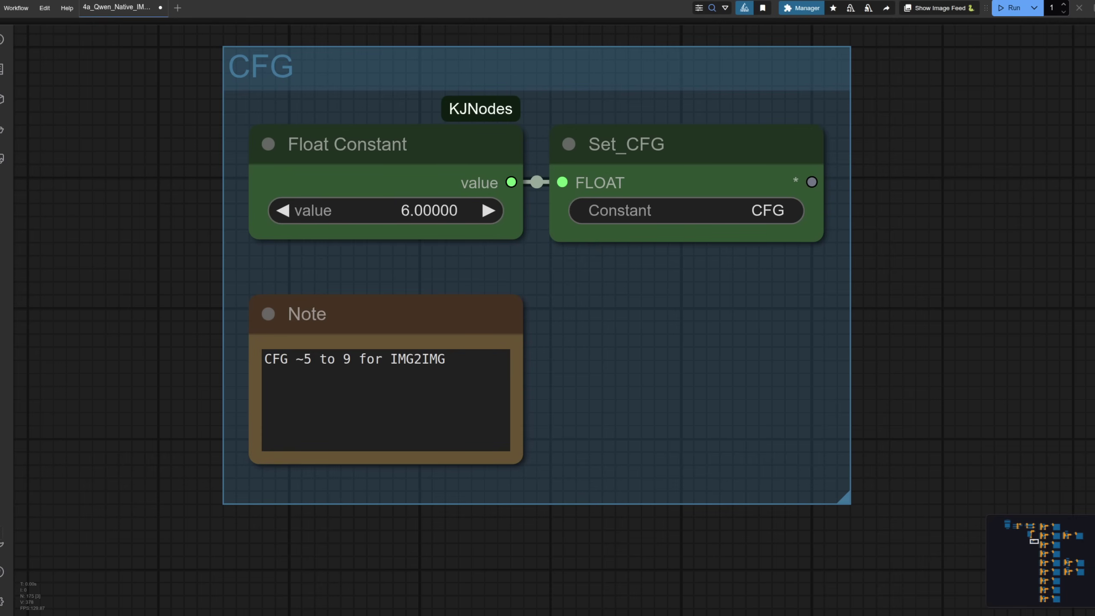
key("3")
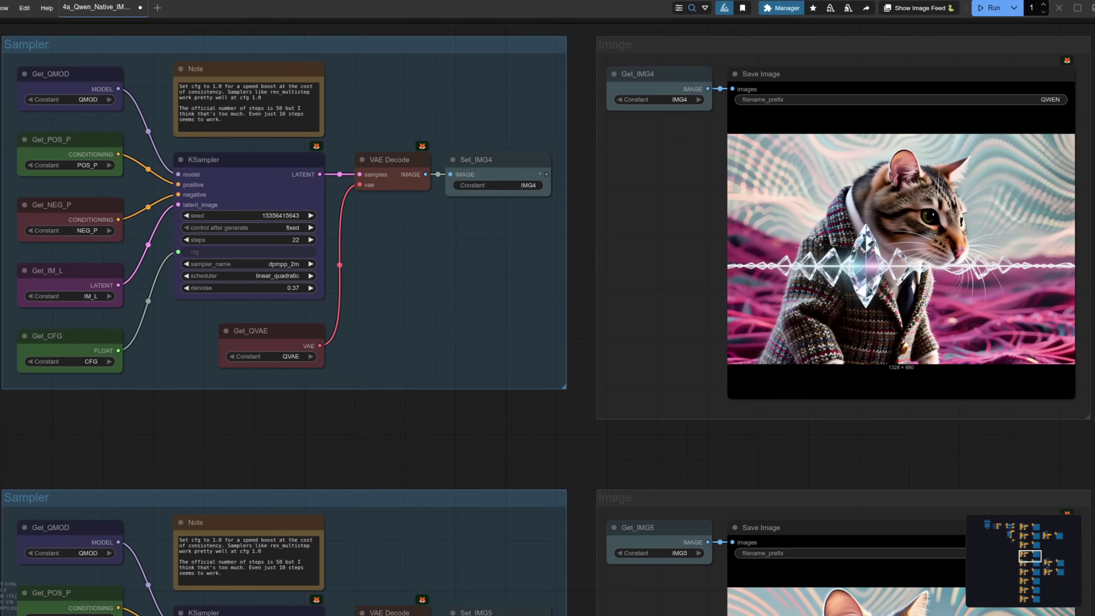
scroll(547, 319, "down", 5)
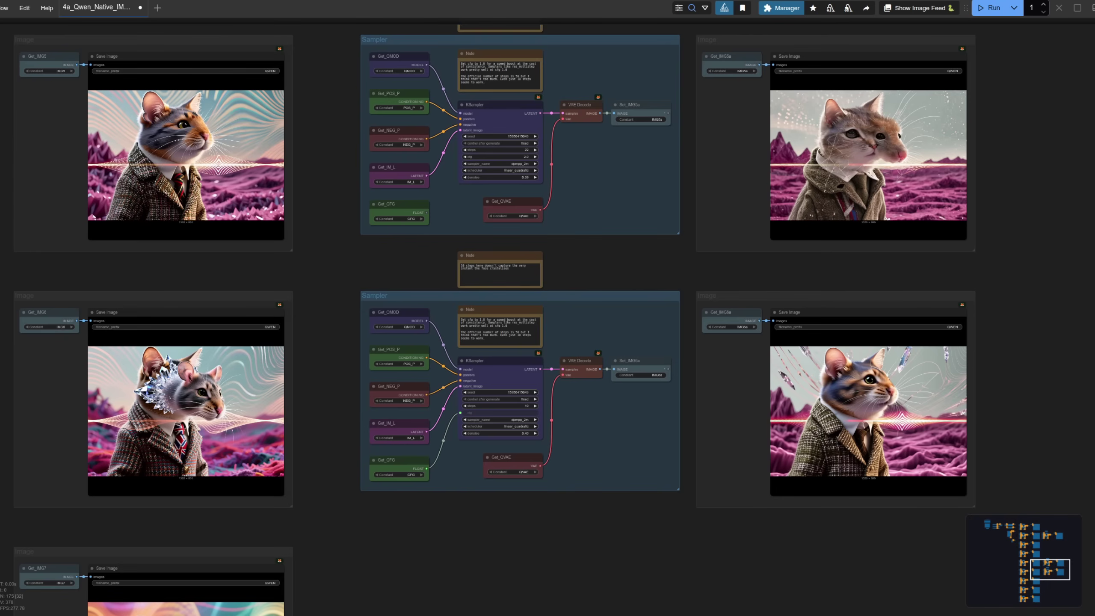
scroll(838, 523, "up", 2)
left_click_drag(841, 524, 769, 472)
scroll(732, 558, "up", 3)
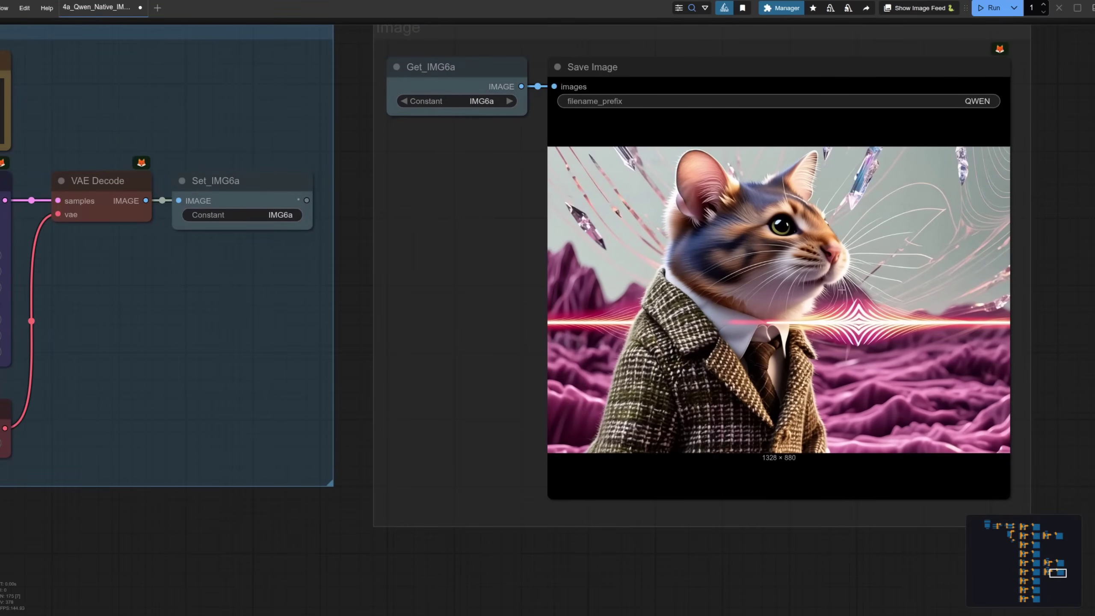
left_click_drag(339, 558, 919, 557)
left_click_drag(629, 542, 935, 542)
left_click_drag(486, 497, 974, 500)
left_click_drag(398, 538, 574, 537)
left_click_drag(342, 577, 931, 595)
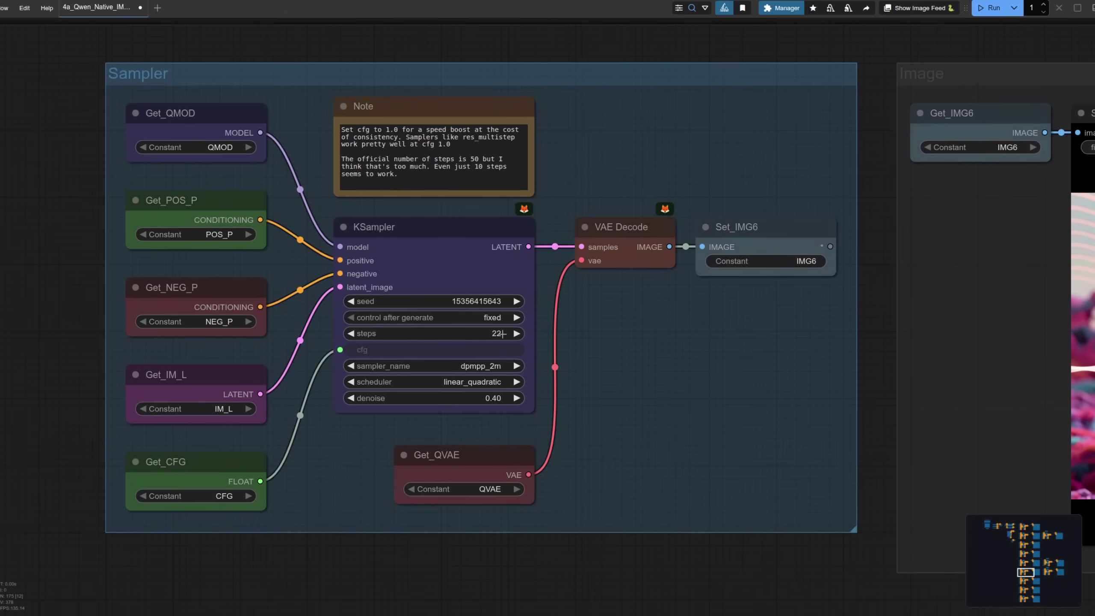
left_click_drag(709, 551, 129, 550)
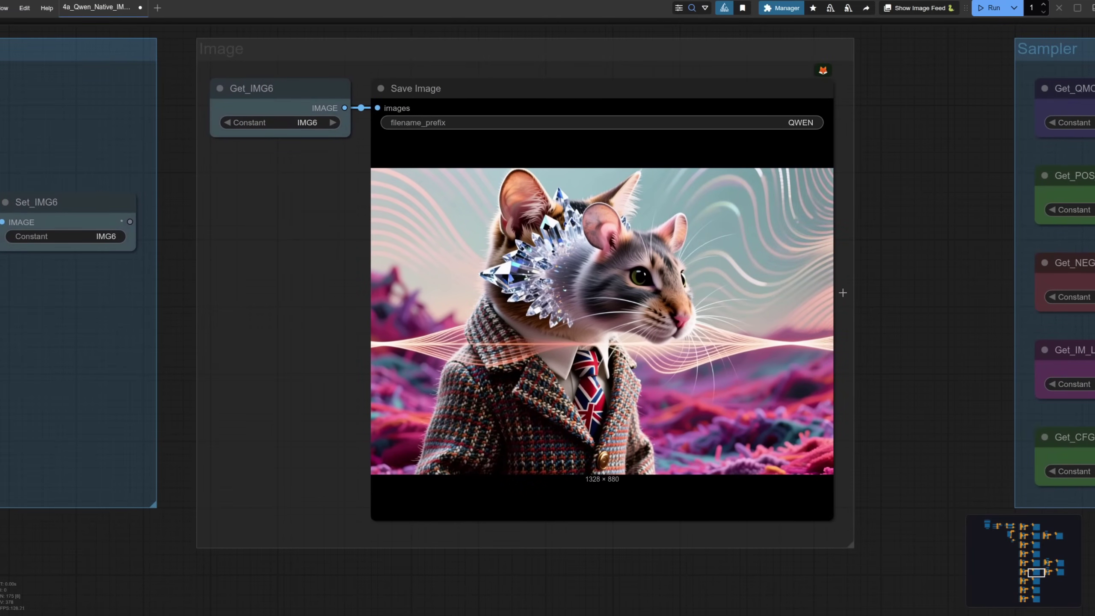
key("7")
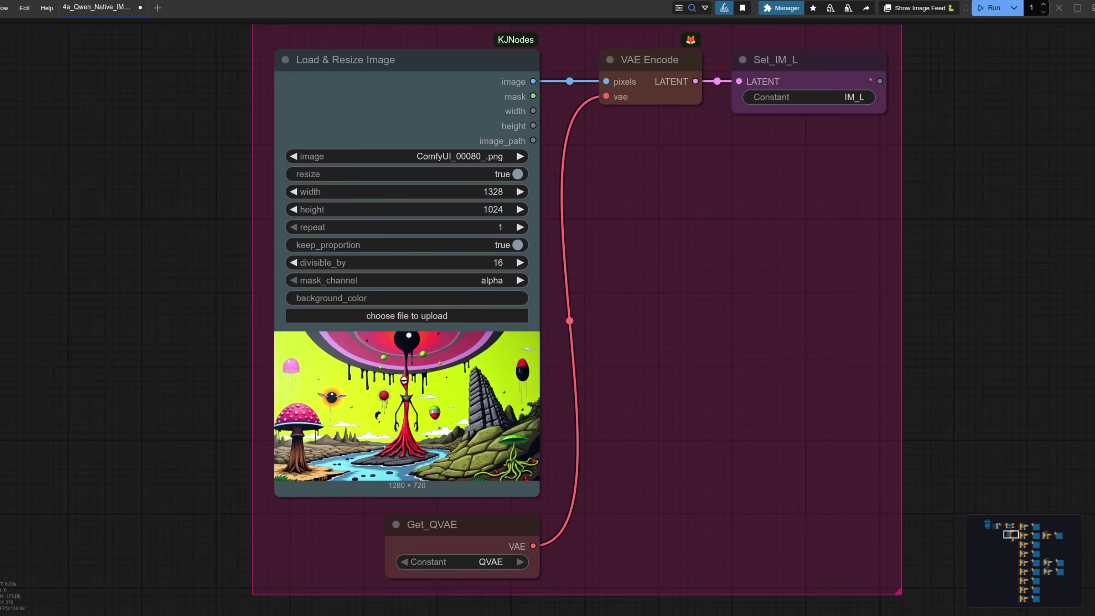
Jump to the sampler and output groups and pan between the sampler and its result previews
key("2")
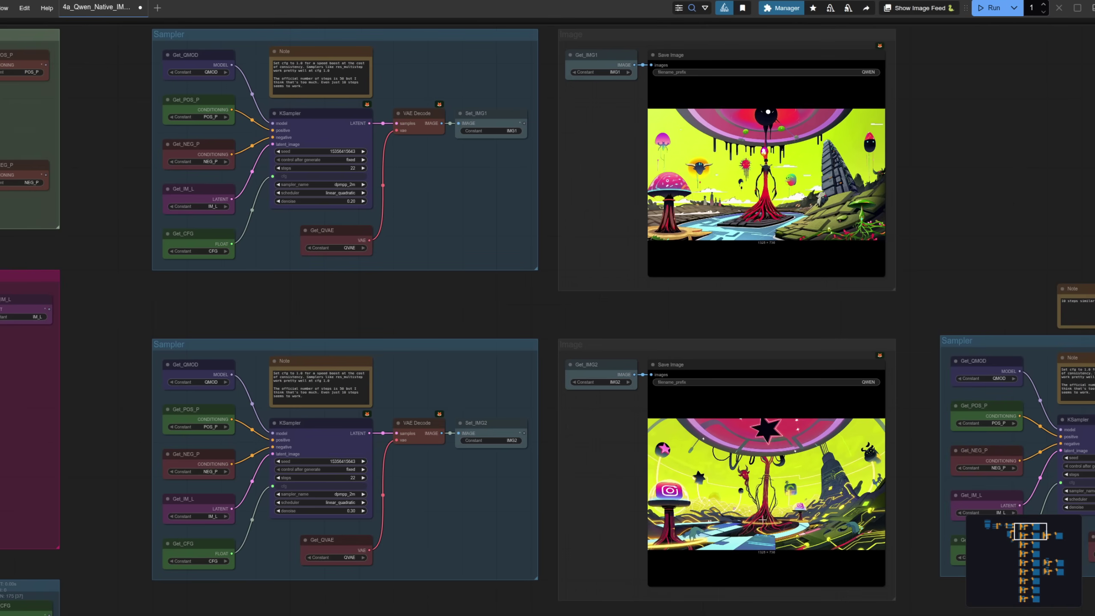
scroll(748, 477, "up", 6)
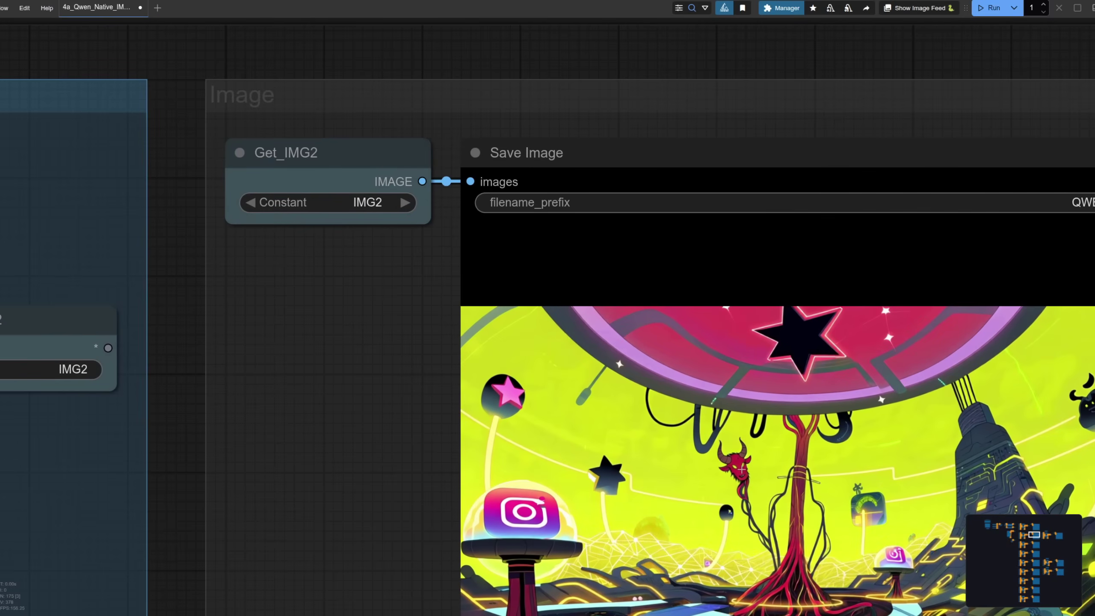
scroll(741, 469, "down", 8)
left_click_drag(1052, 265, 585, 153)
left_click_drag(868, 482, 479, 450)
scroll(770, 303, "up", 6)
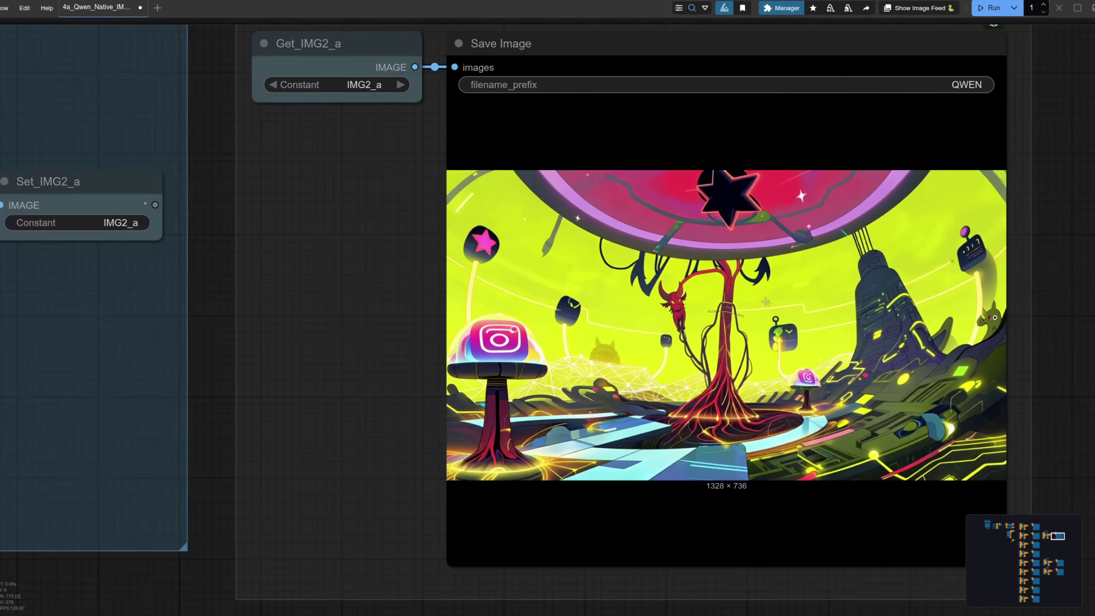
scroll(832, 323, "up", 2)
scroll(974, 347, "down", 2)
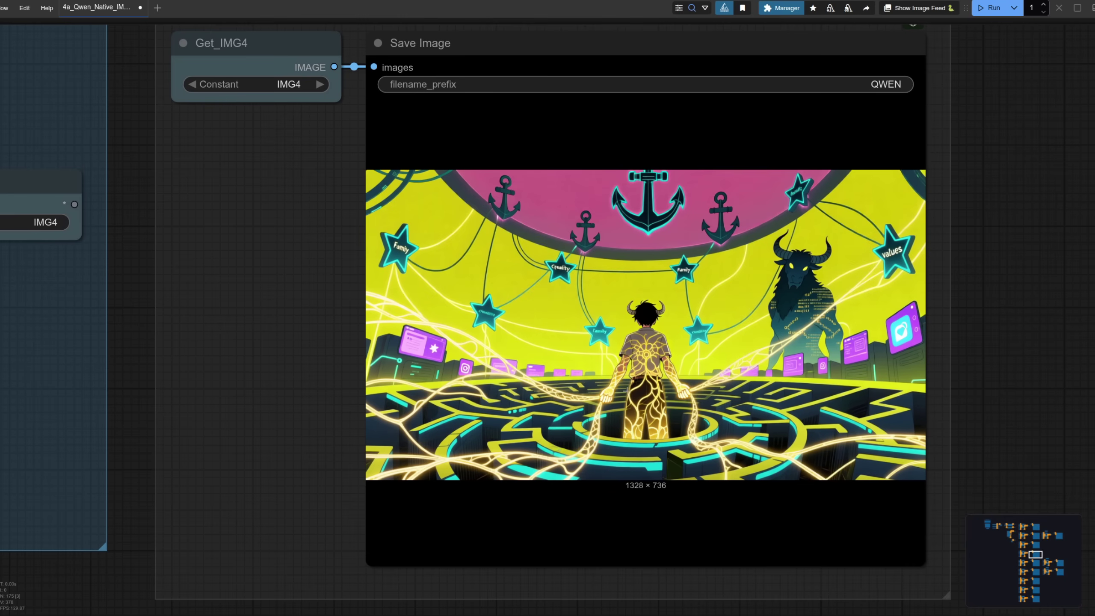
Step through the IMG5 and IMG9 outputs, then jump to the claymation Prompt group
key("5")
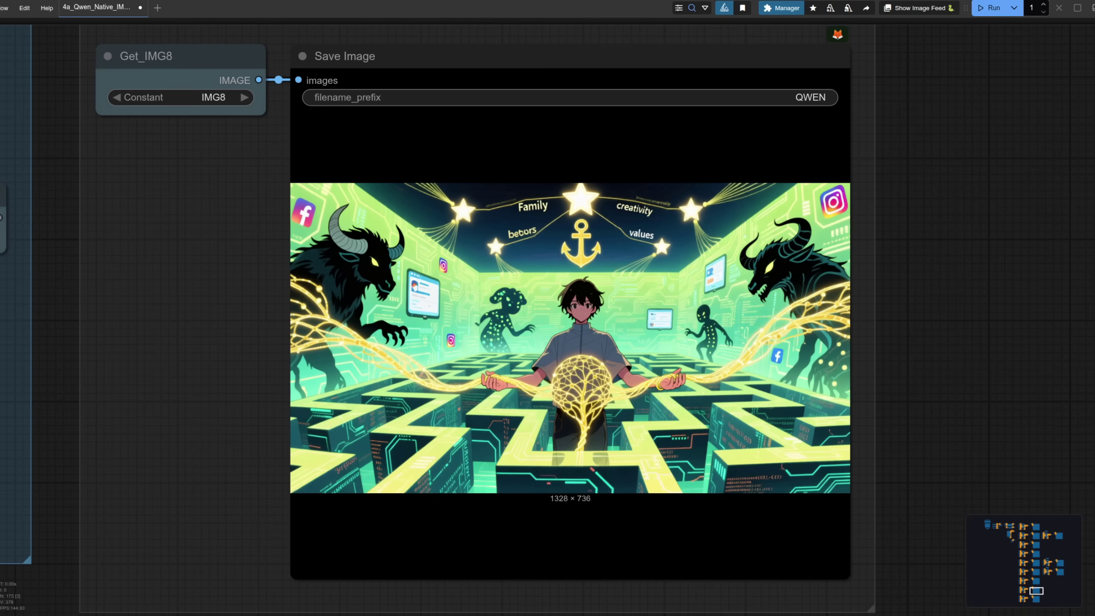
key("9")
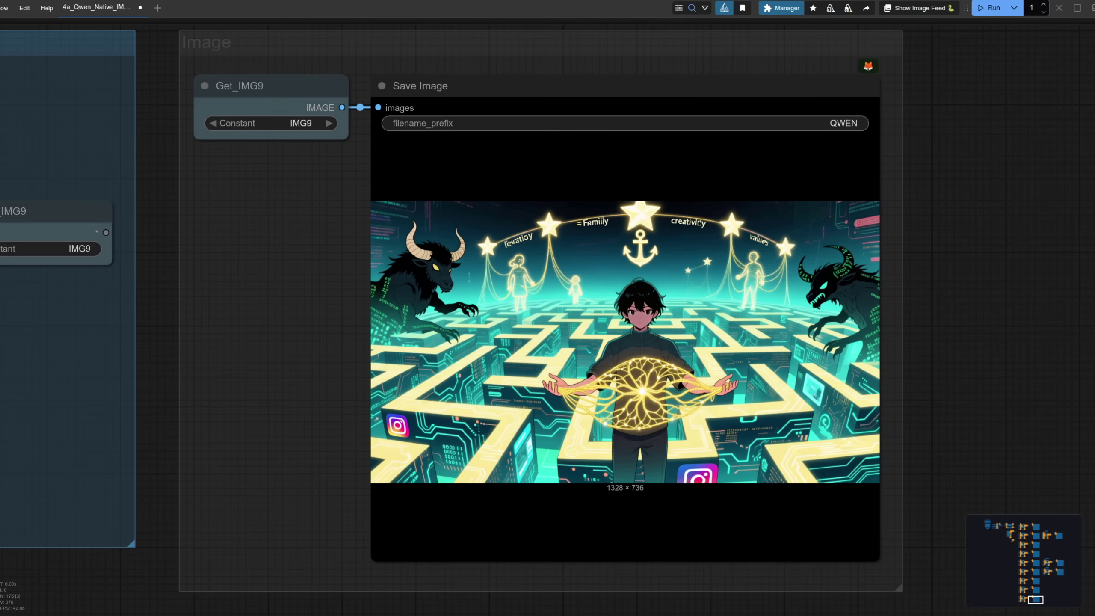
key("2")
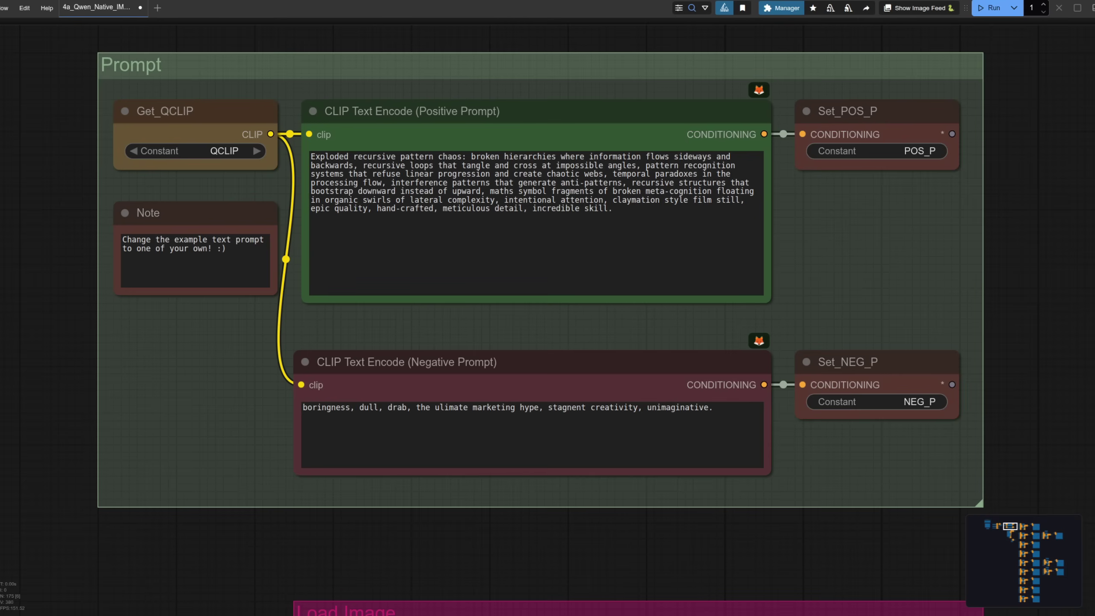
Scroll past the prompt and Load Image groups toward the 1328 × 736 IMG2 clay-spiral result
scroll(1073, 458, "down", 10)
scroll(1057, 445, "down", 4)
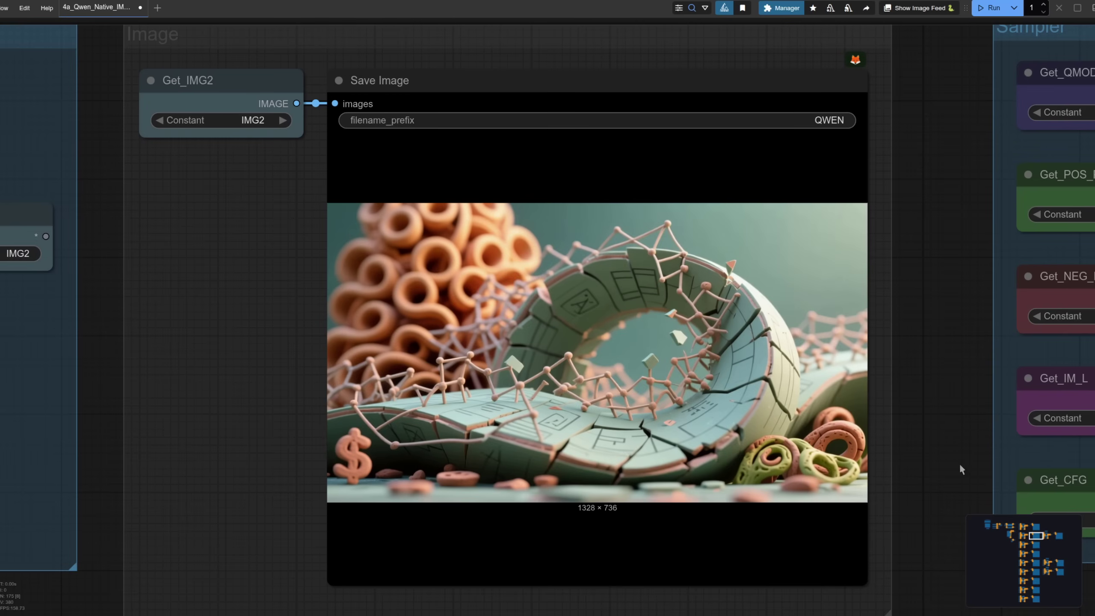
Pan to the Sampler group and its saved image to compare the IMG4 settings and result
left_click_drag(955, 464, 248, 448)
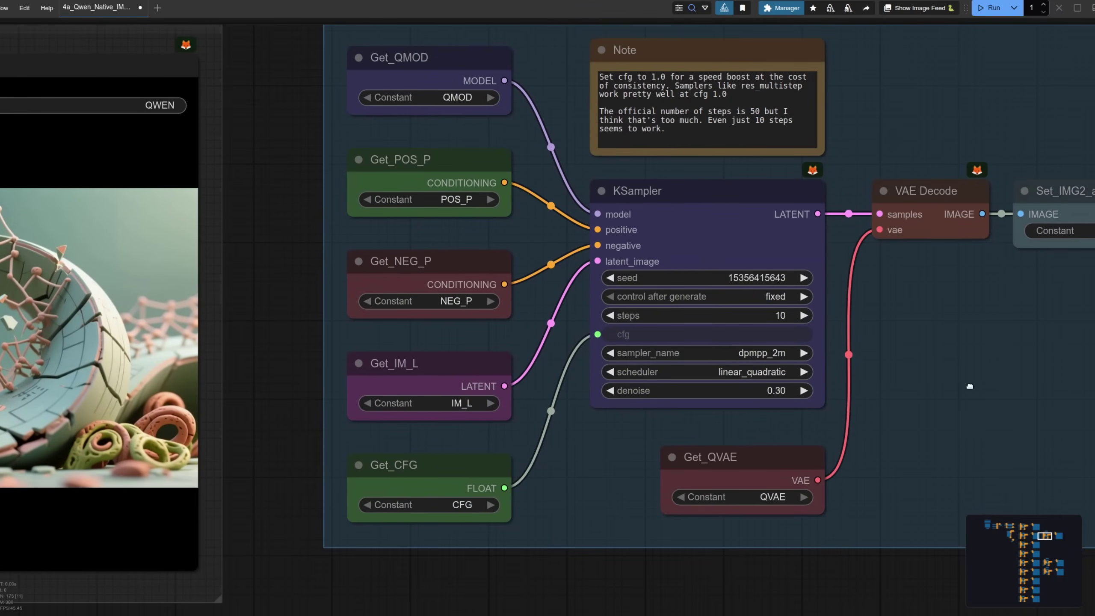
left_click_drag(924, 394, 457, 381)
scroll(457, 382, "down", 1)
left_click_drag(791, 393, 375, 392)
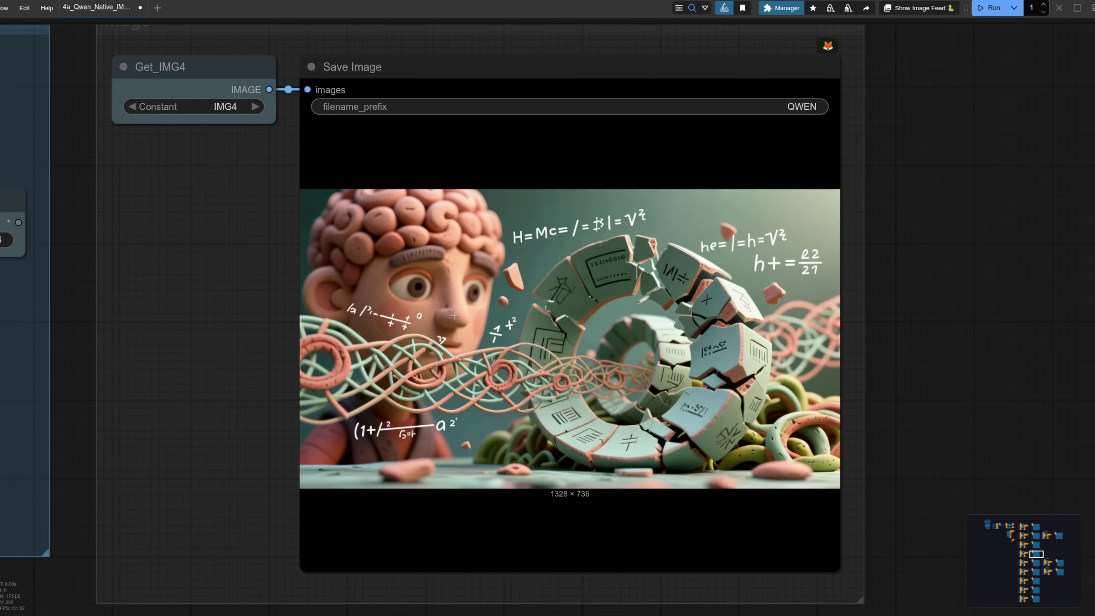
scroll(454, 315, "down", 10)
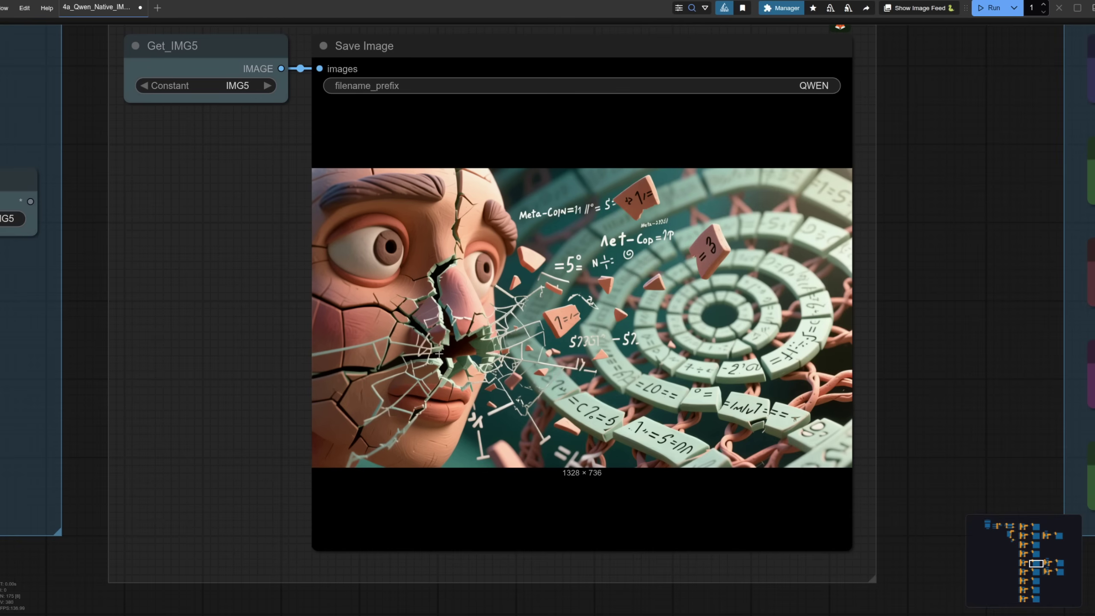
Pan to the next Sampler group and the IMG5a saved image, ending on the IMG7 result
left_click_drag(992, 469, 217, 479)
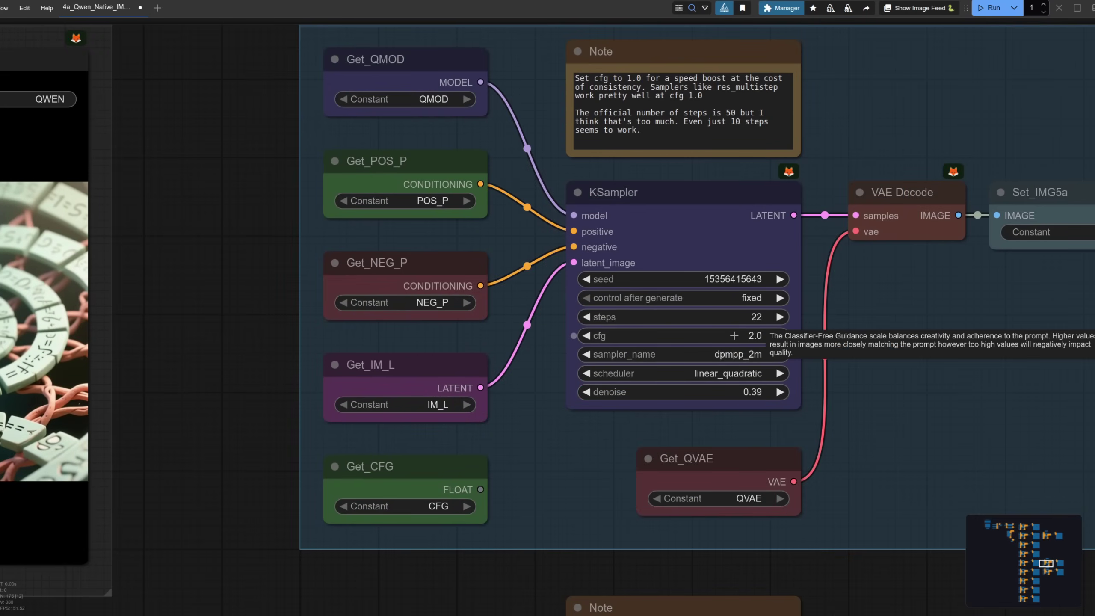
left_click_drag(1073, 369, 42, 347)
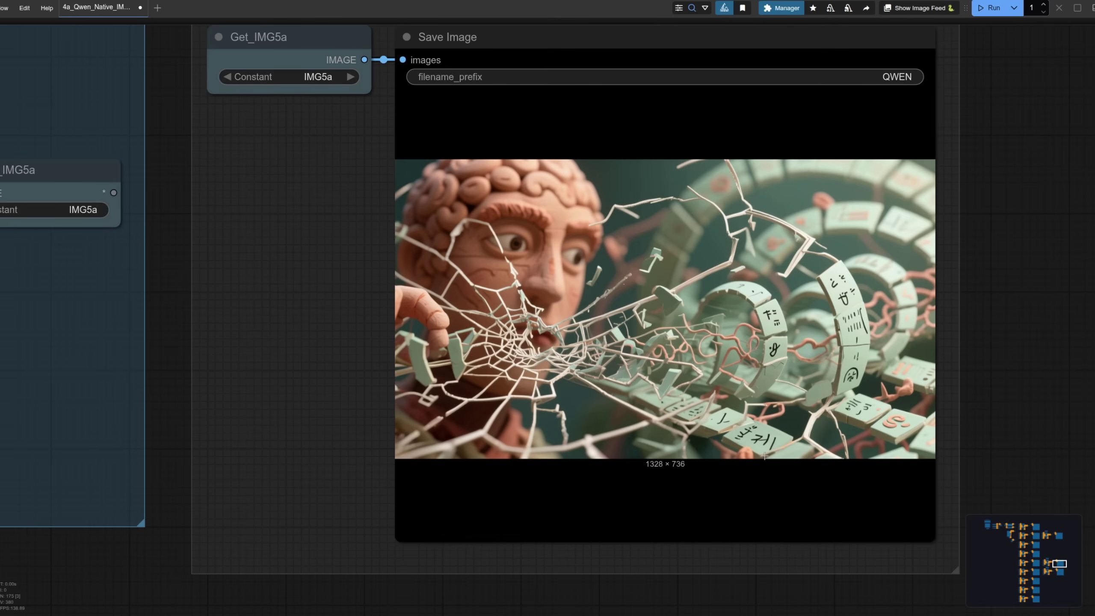
scroll(125, 570, "left", 10)
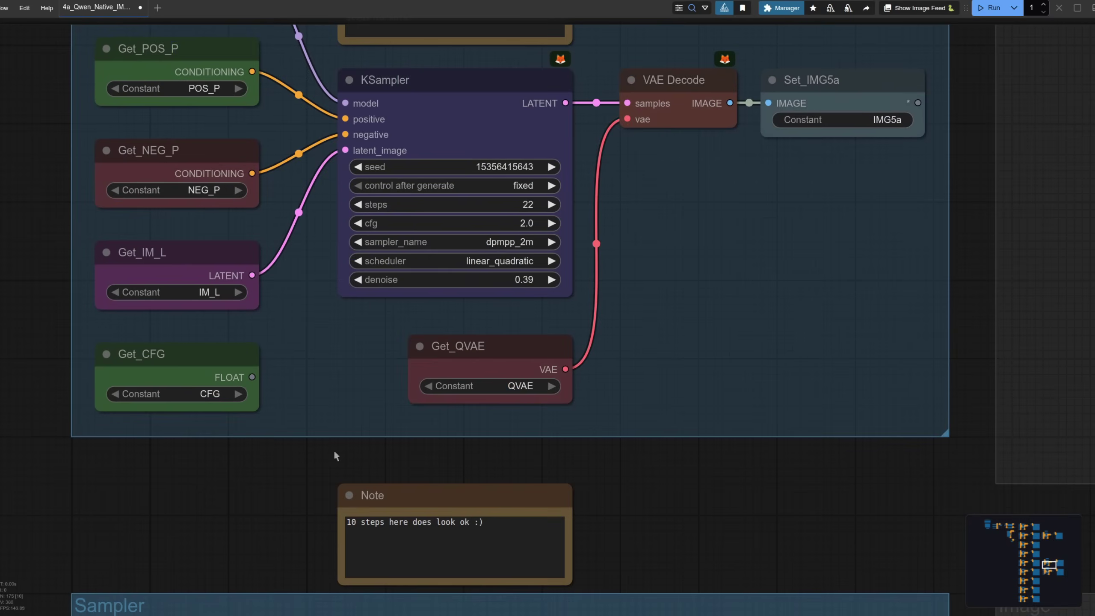
scroll(33, 492, "left", 10)
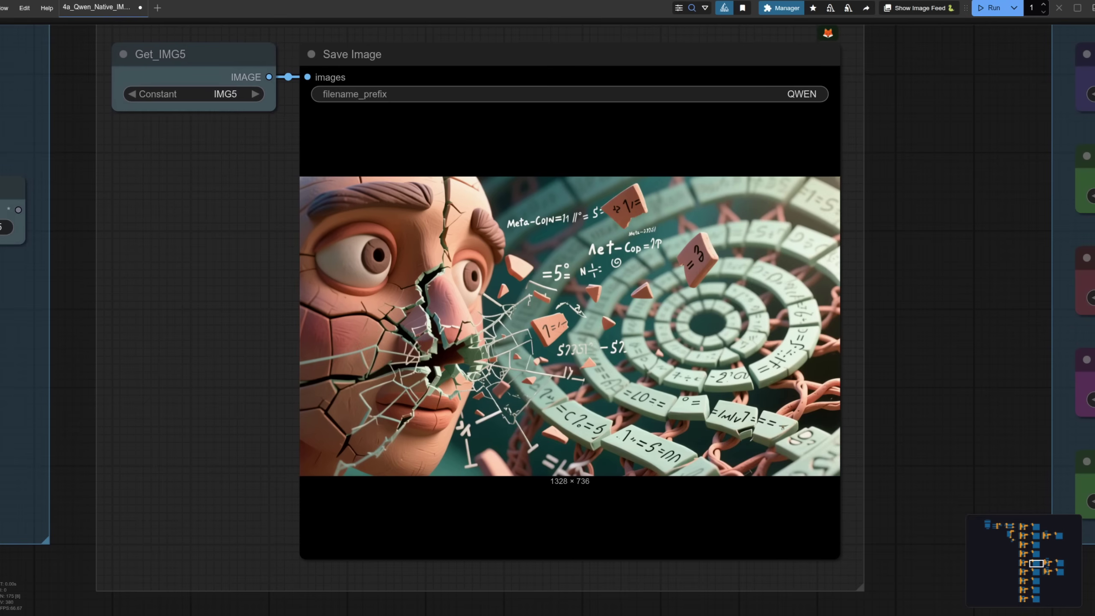
scroll(548, 319, "down", 5)
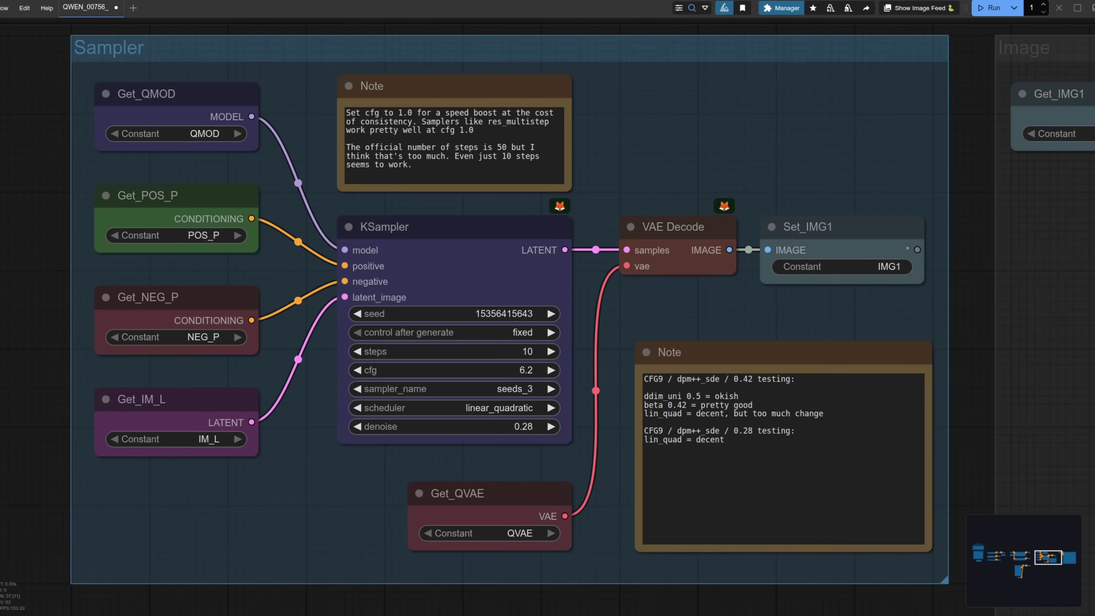
key("3")
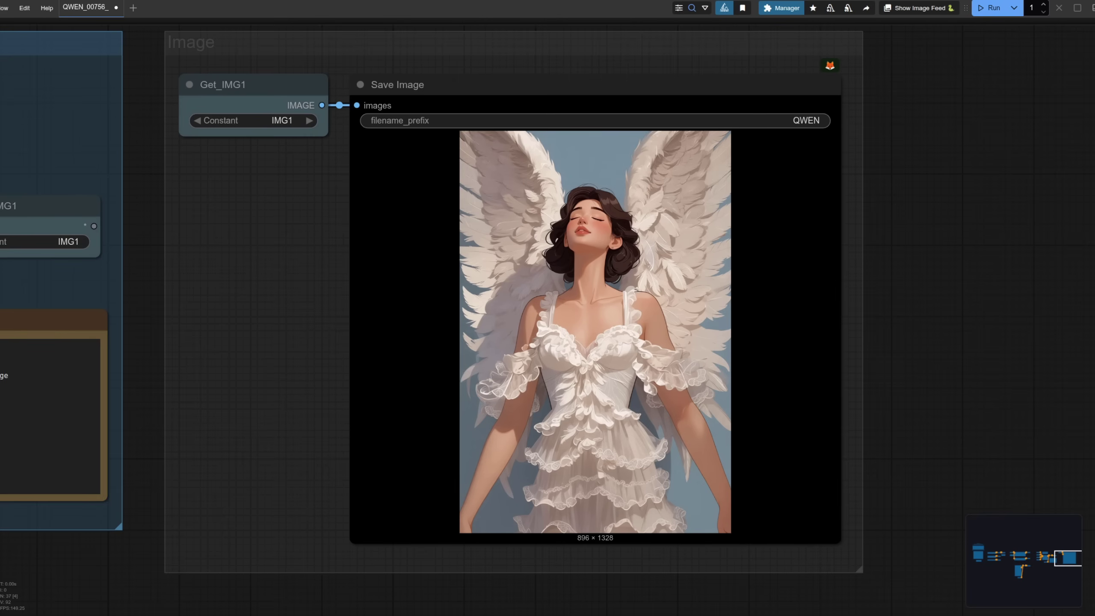